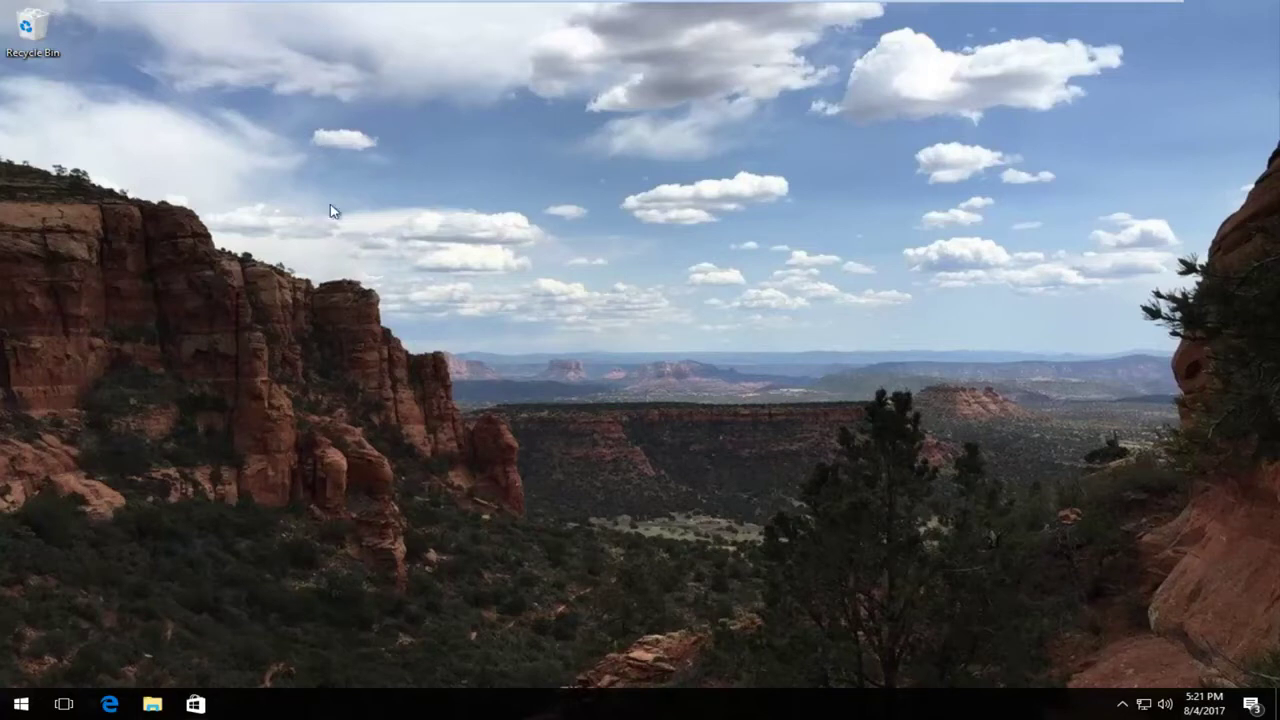
# - Launch and maximize Edge, then Google 'direct runtime web installer'
pyautogui.click(110, 704)
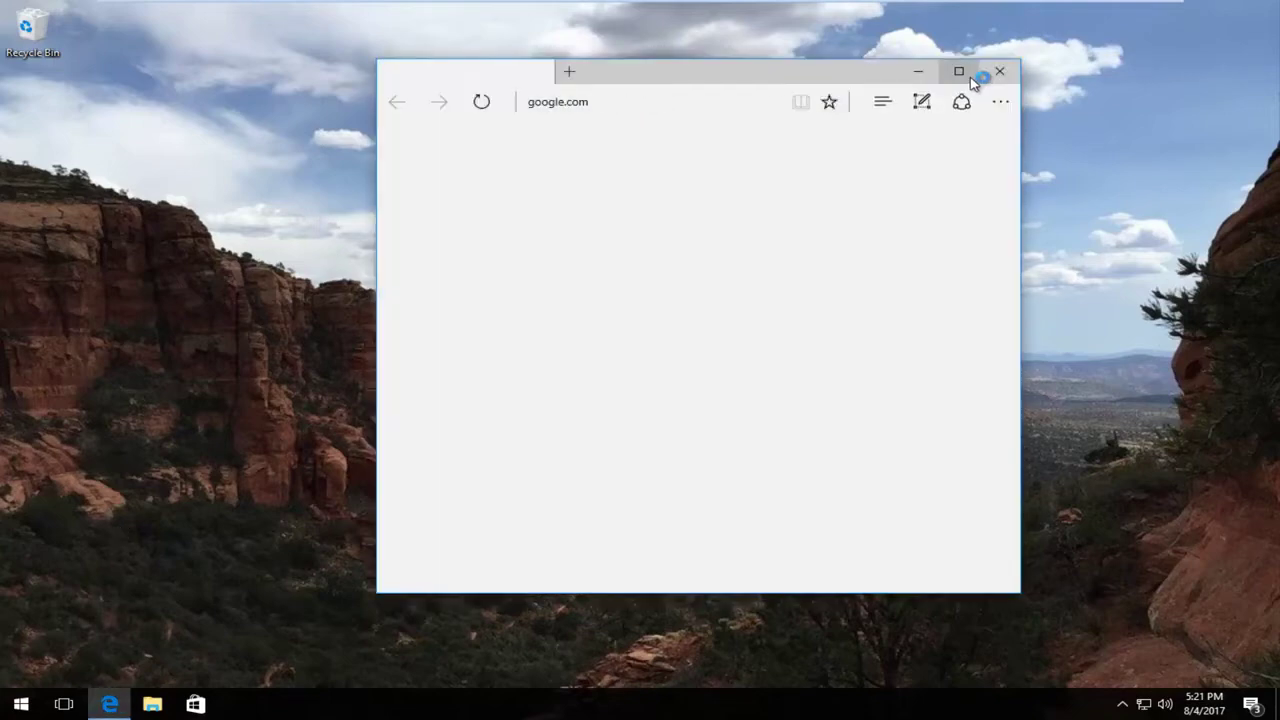
pyautogui.click(973, 76)
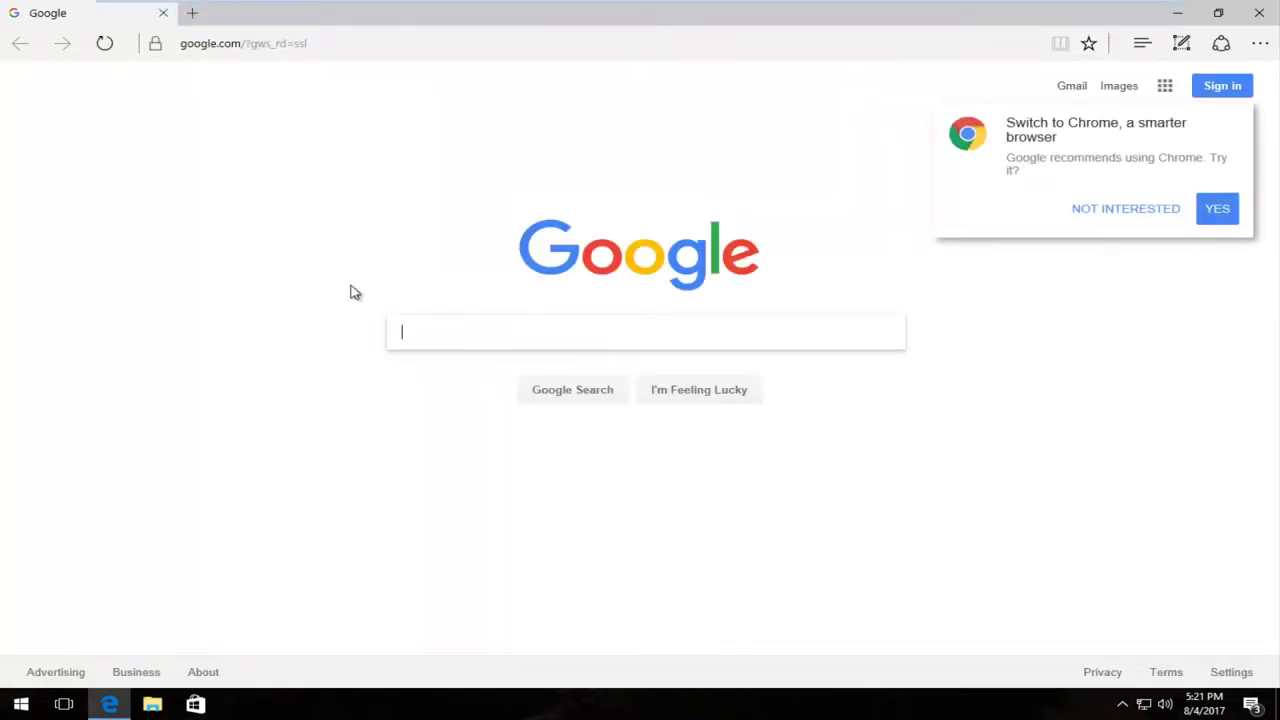
pyautogui.write('direct ')
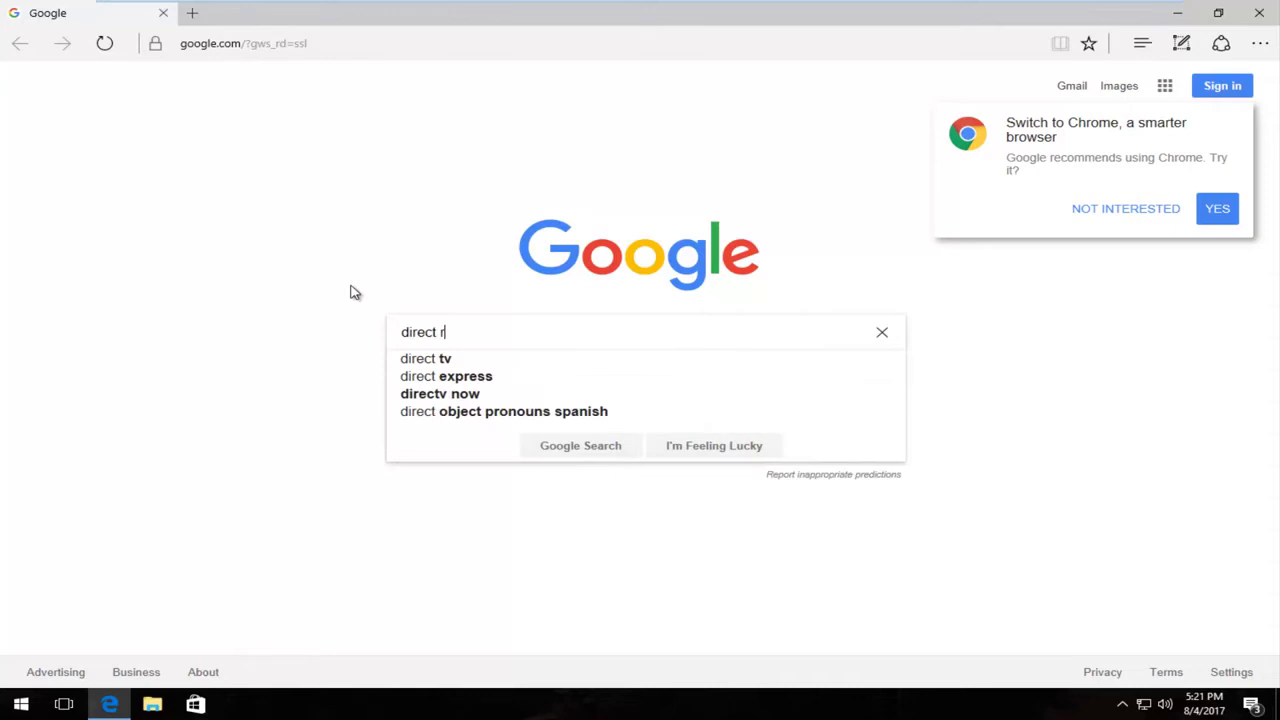
pyautogui.write('runtime ')
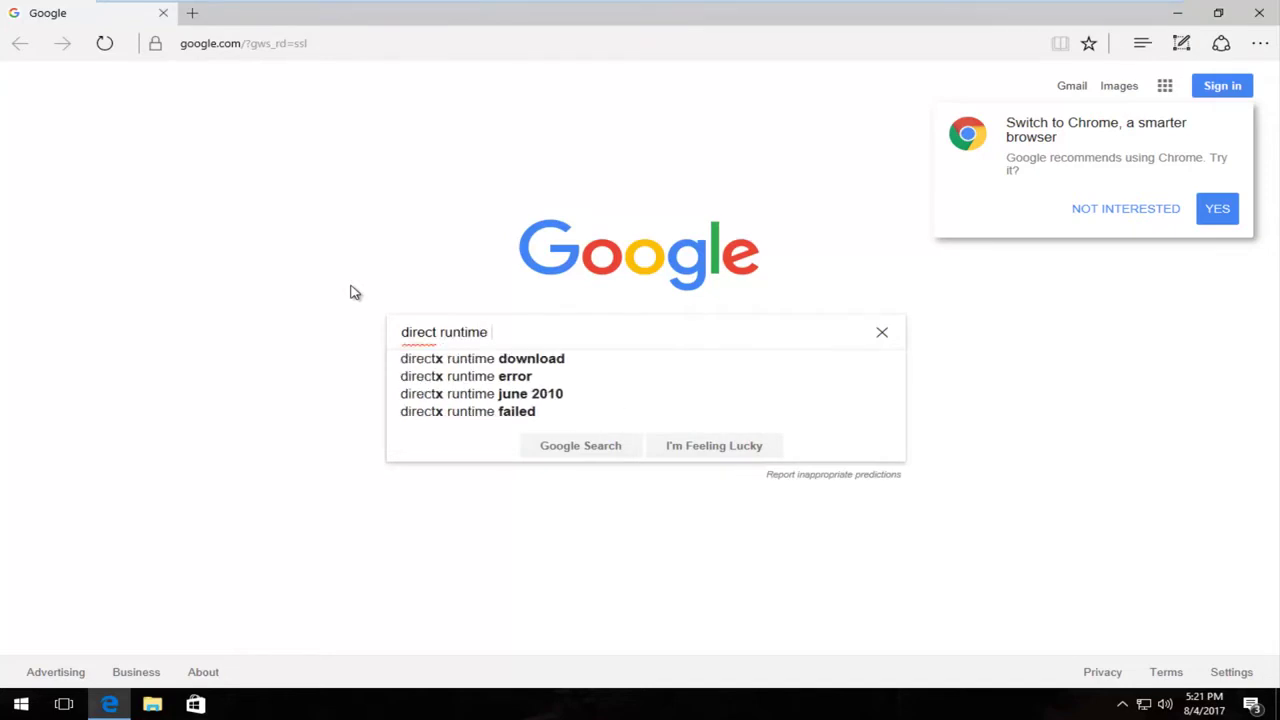
pyautogui.write('web')
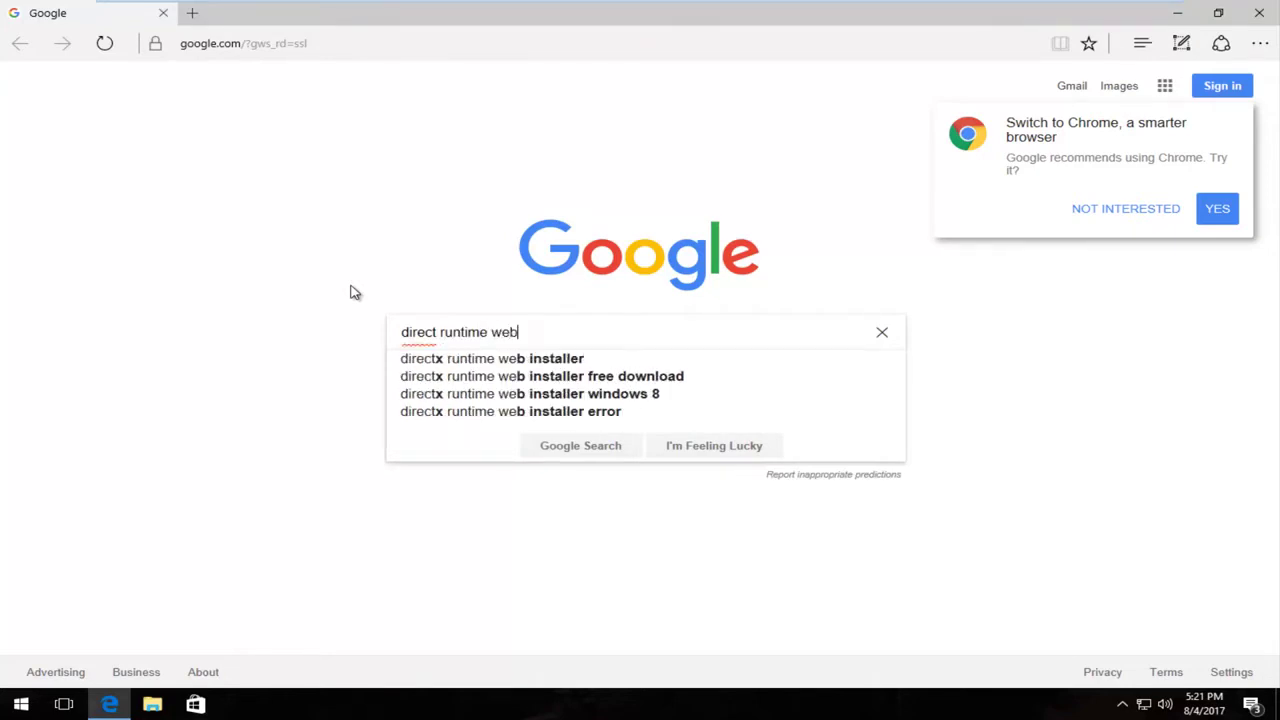
pyautogui.write(' installer')
pyautogui.press('Return')
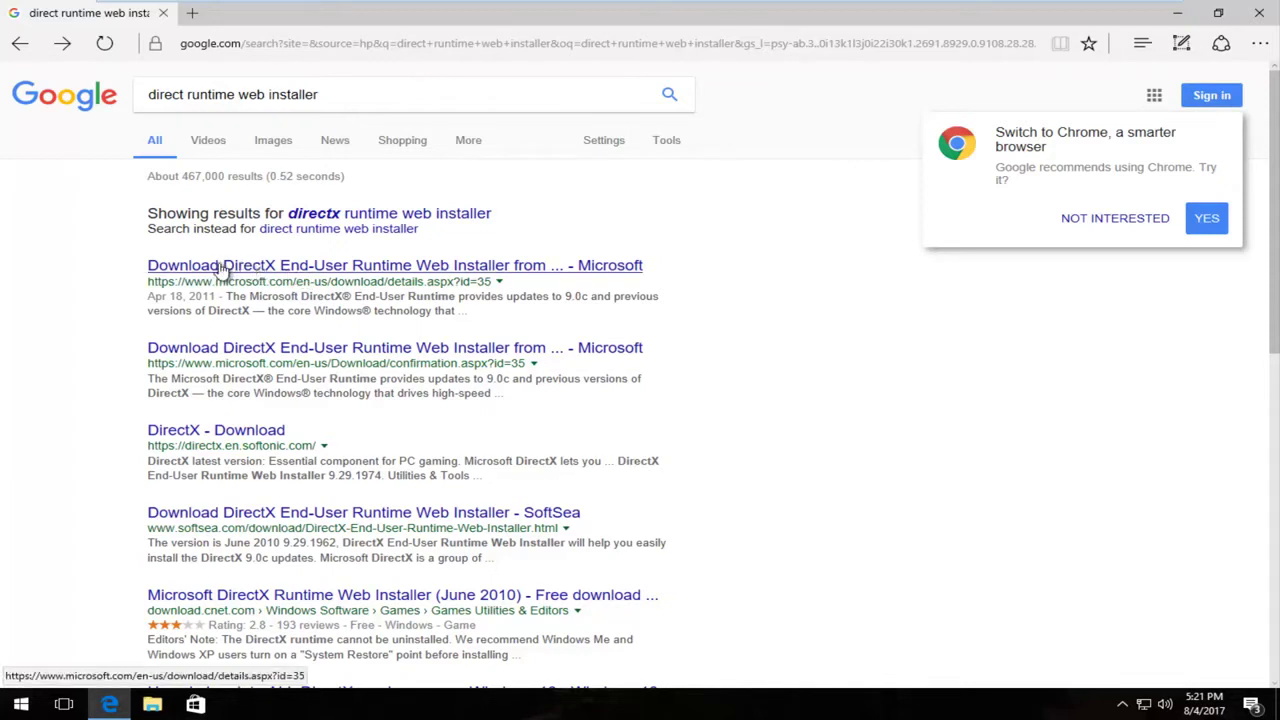
# - Open Microsoft's DirectX End-User Runtime Web Installer page and scroll to its Download button
pyautogui.click(219, 268)
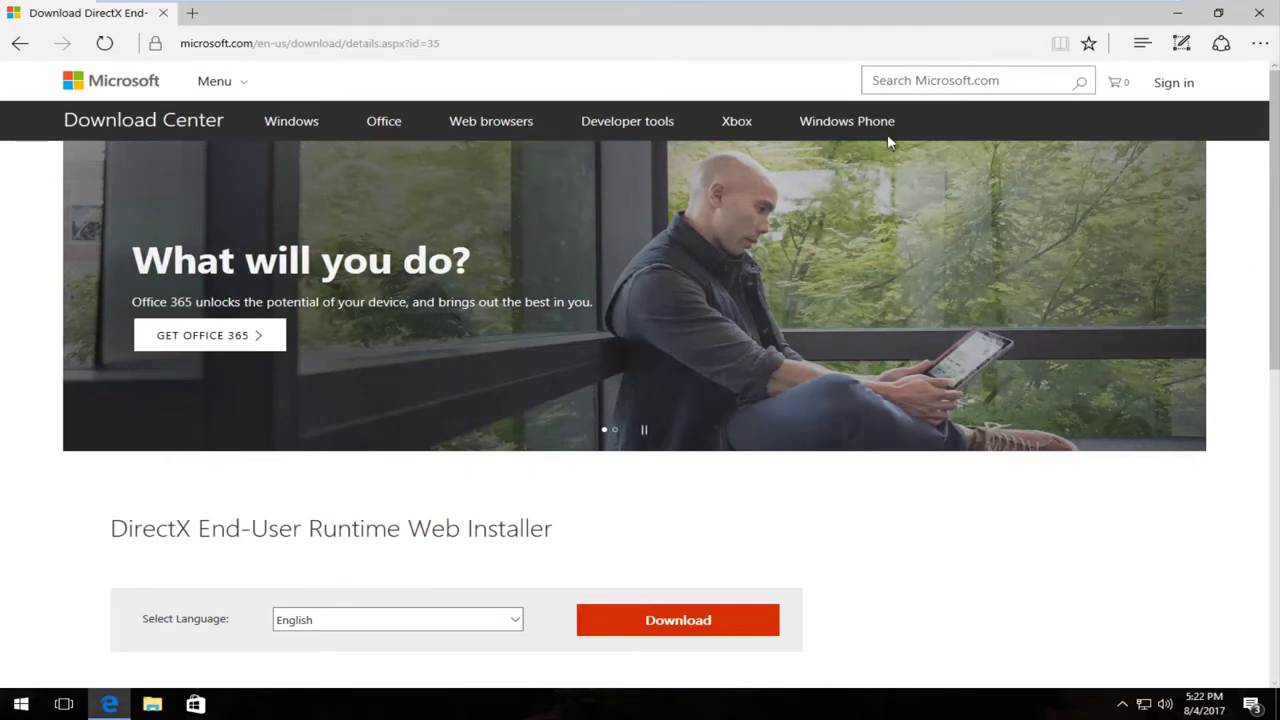
pyautogui.scroll(-2, 80, 457)
pyautogui.scroll(1, 106, 434)
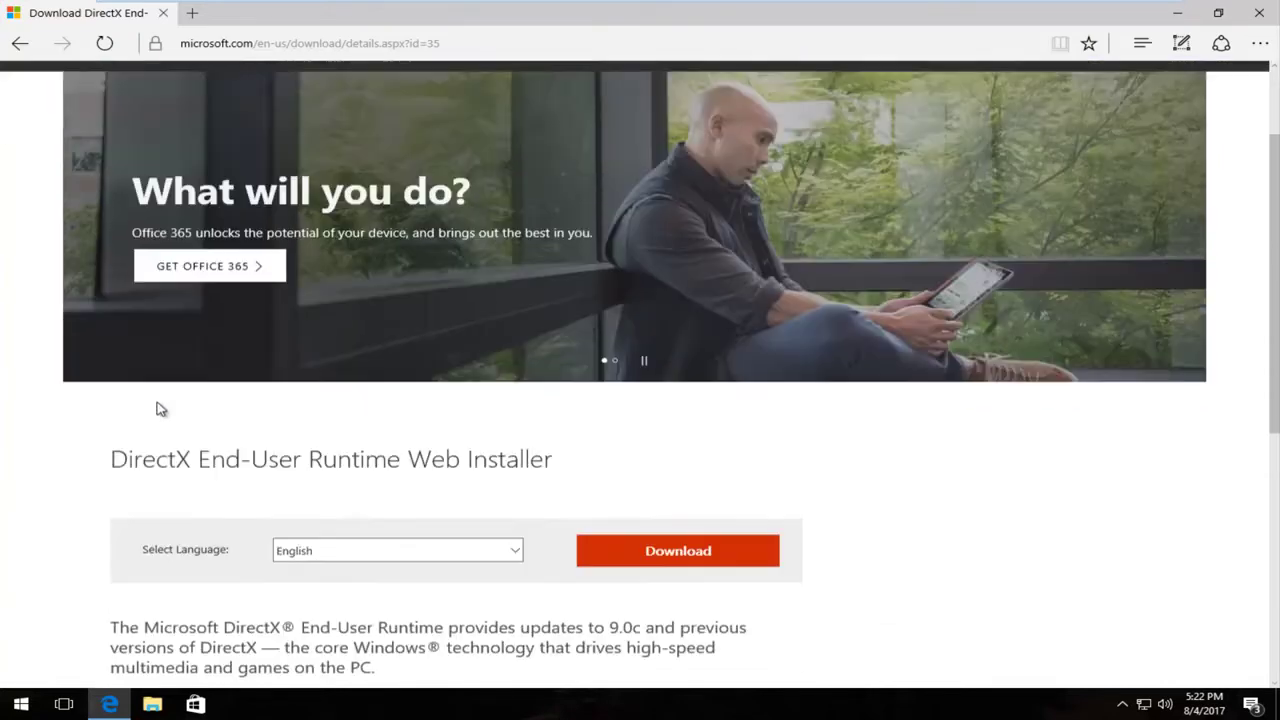
pyautogui.scroll(1, 154, 409)
pyautogui.scroll(-1, 150, 415)
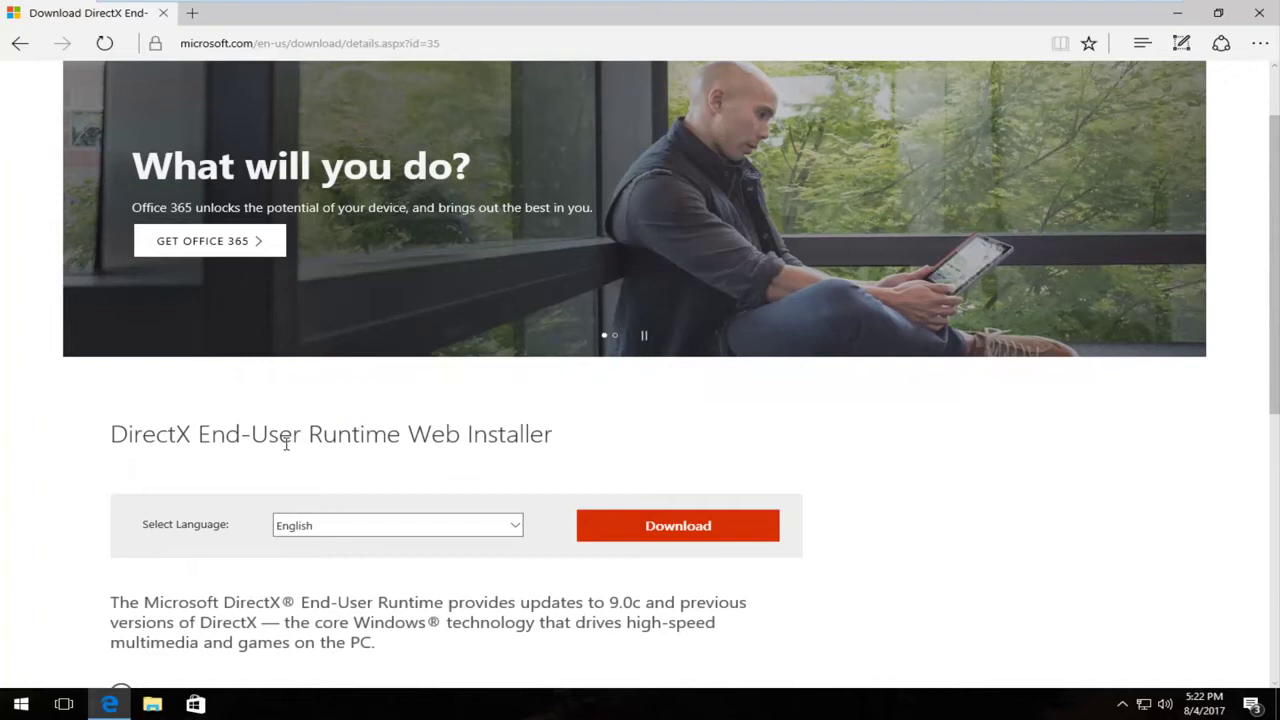
pyautogui.scroll(-1, 284, 446)
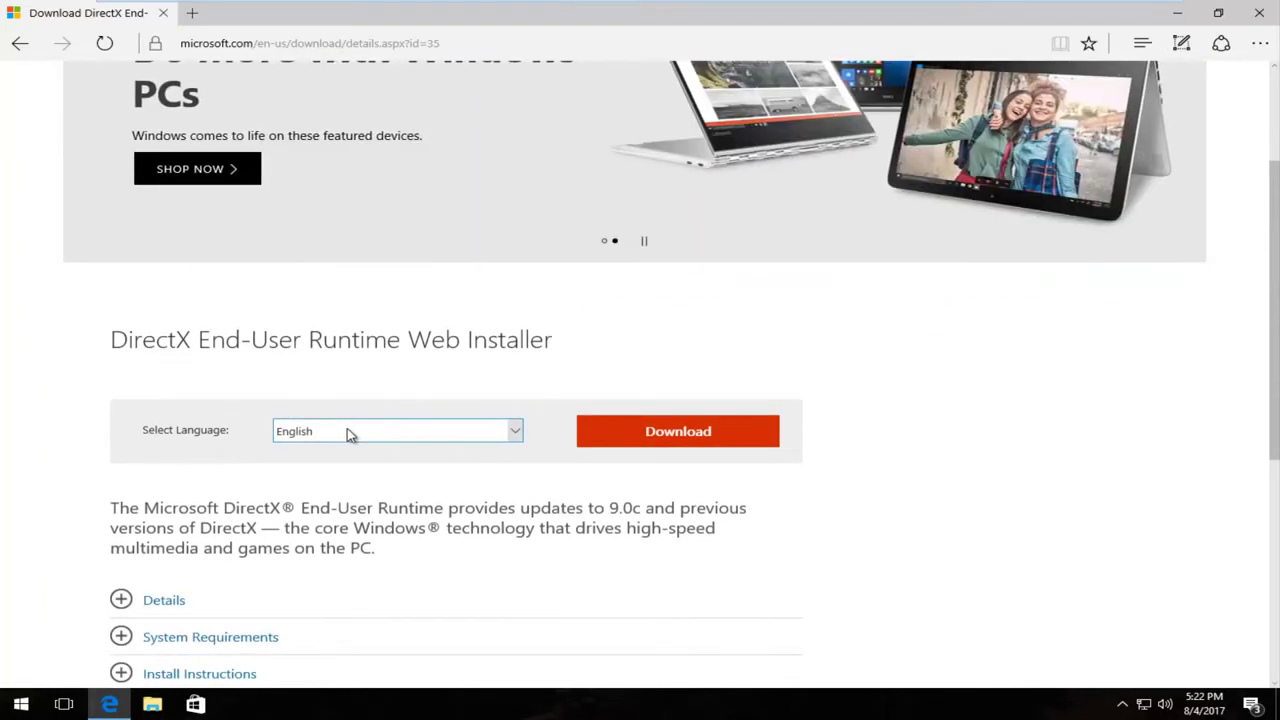
pyautogui.scroll(-1, 350, 432)
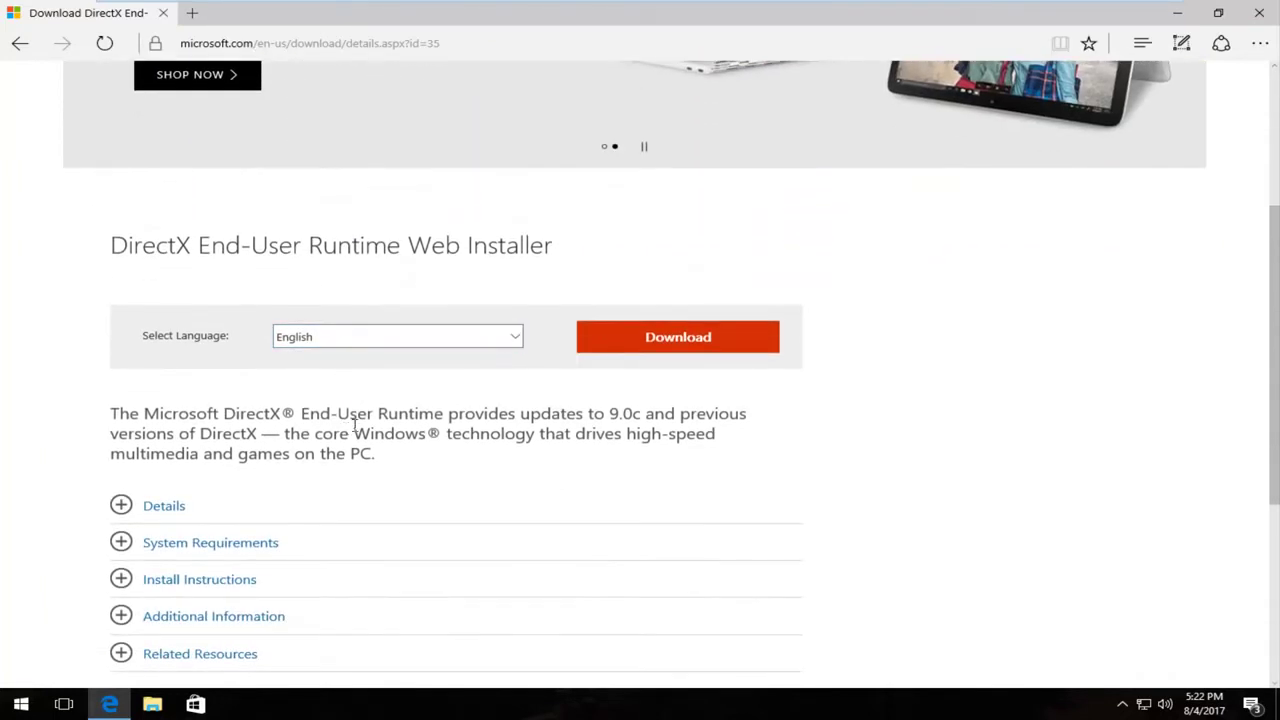
# - Download and save dxwebsetup.exe alone, declining the MSN homepage and Bing offer
pyautogui.click(648, 337)
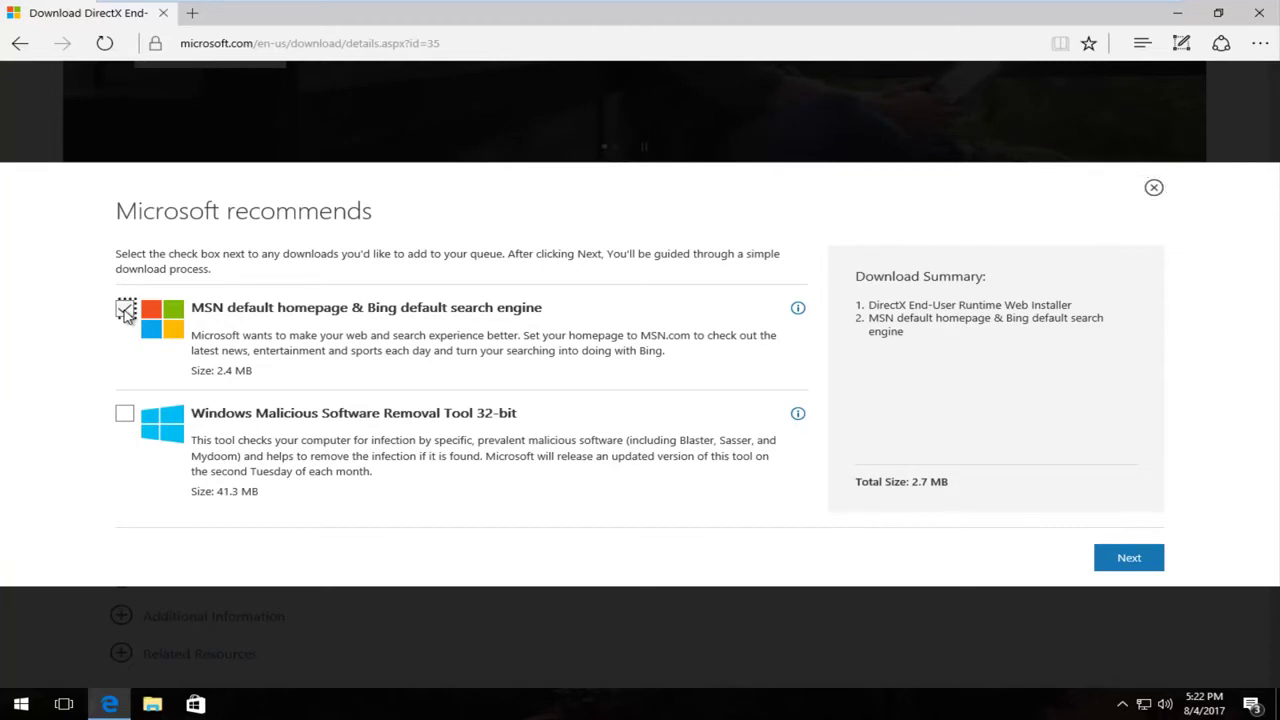
pyautogui.click(126, 313)
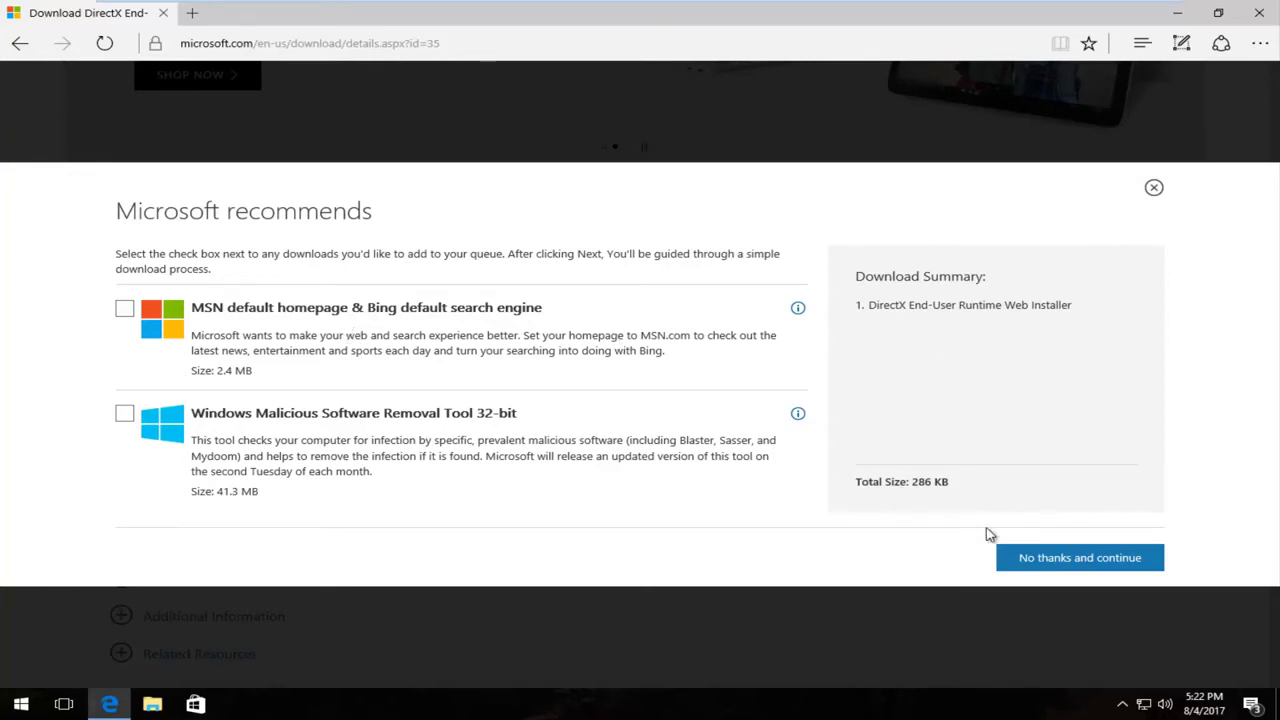
pyautogui.click(1052, 557)
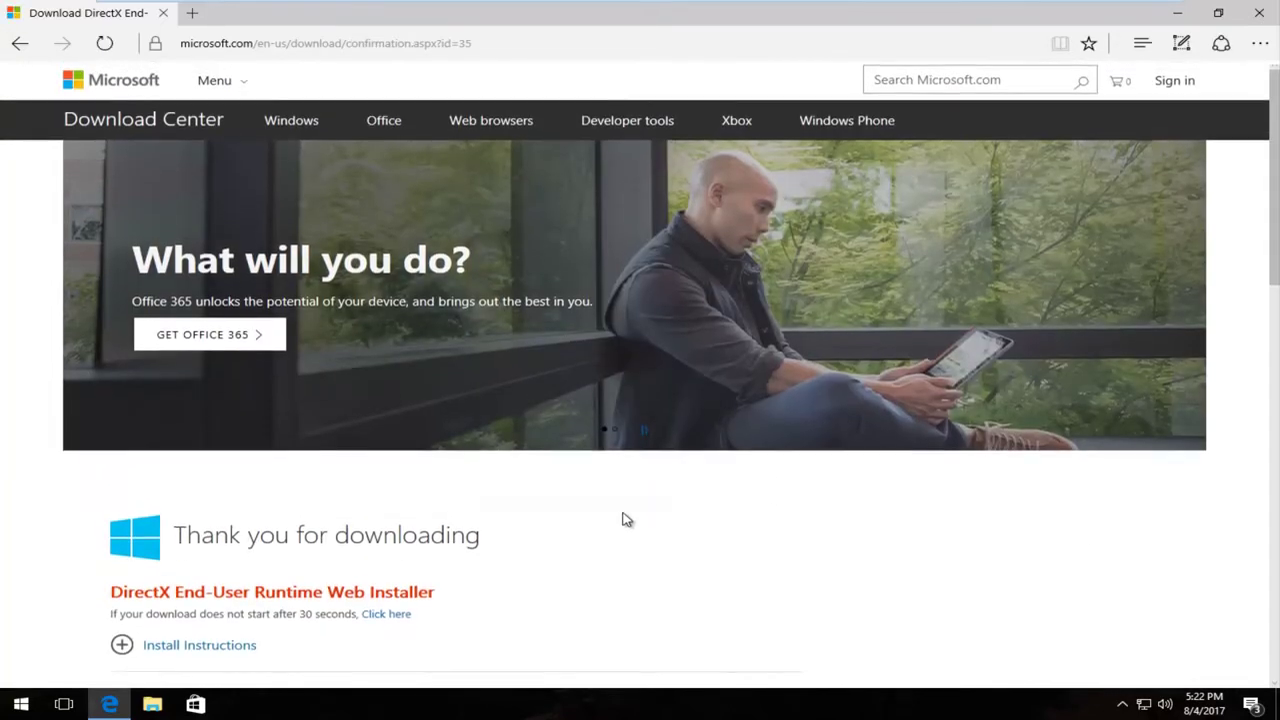
pyautogui.scroll(-2, 625, 519)
pyautogui.scroll(-2, 625, 519)
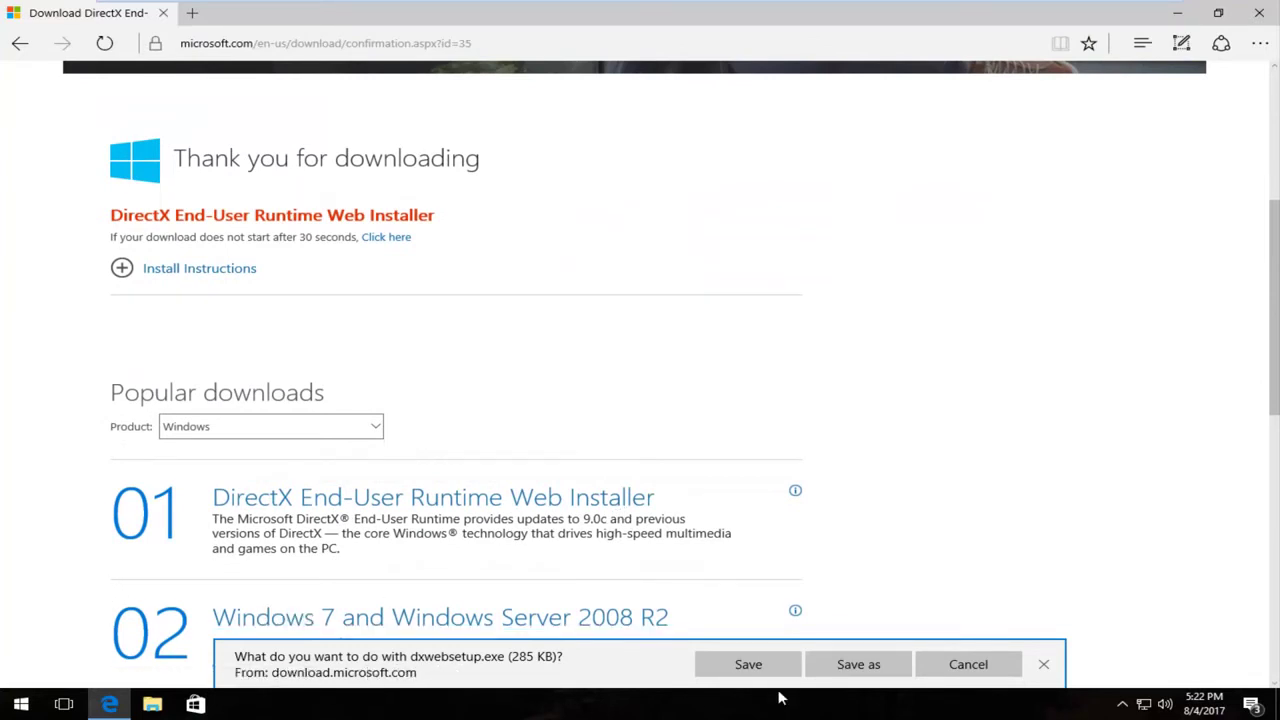
pyautogui.click(748, 664)
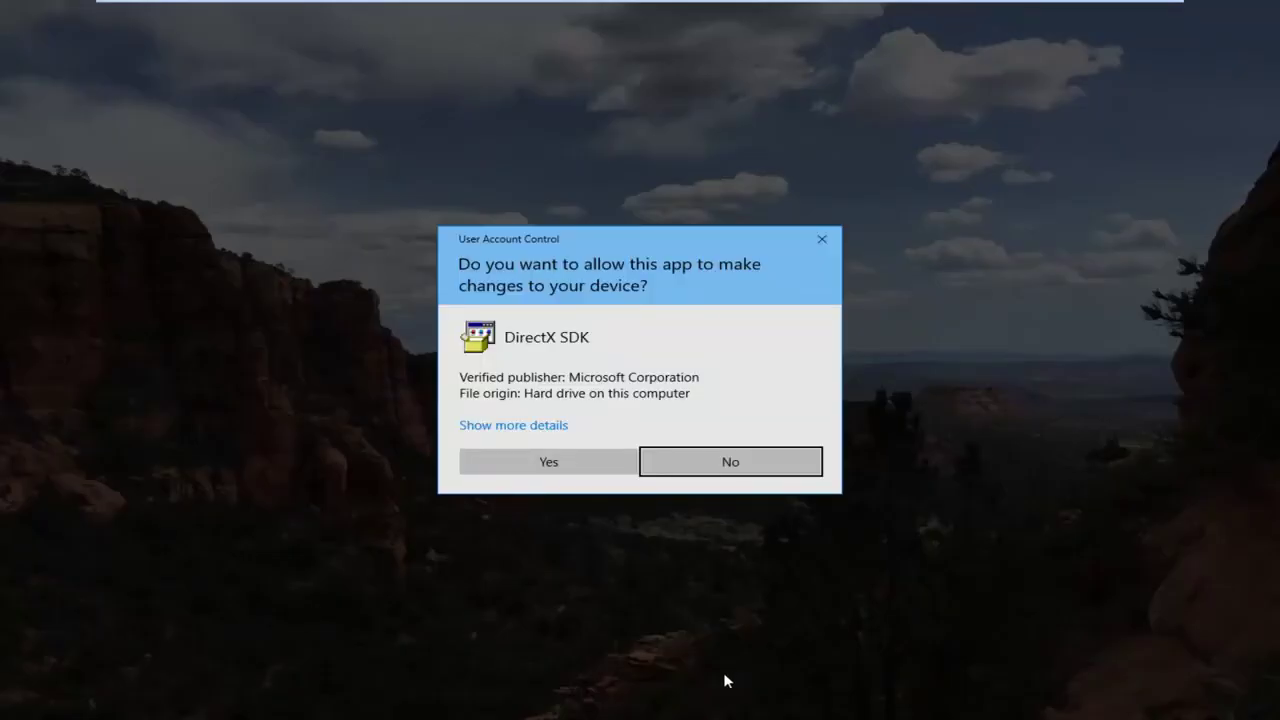
# - Allow the installer to run, accept the licence agreement, and decline the Bing Bar
pyautogui.click(571, 464)
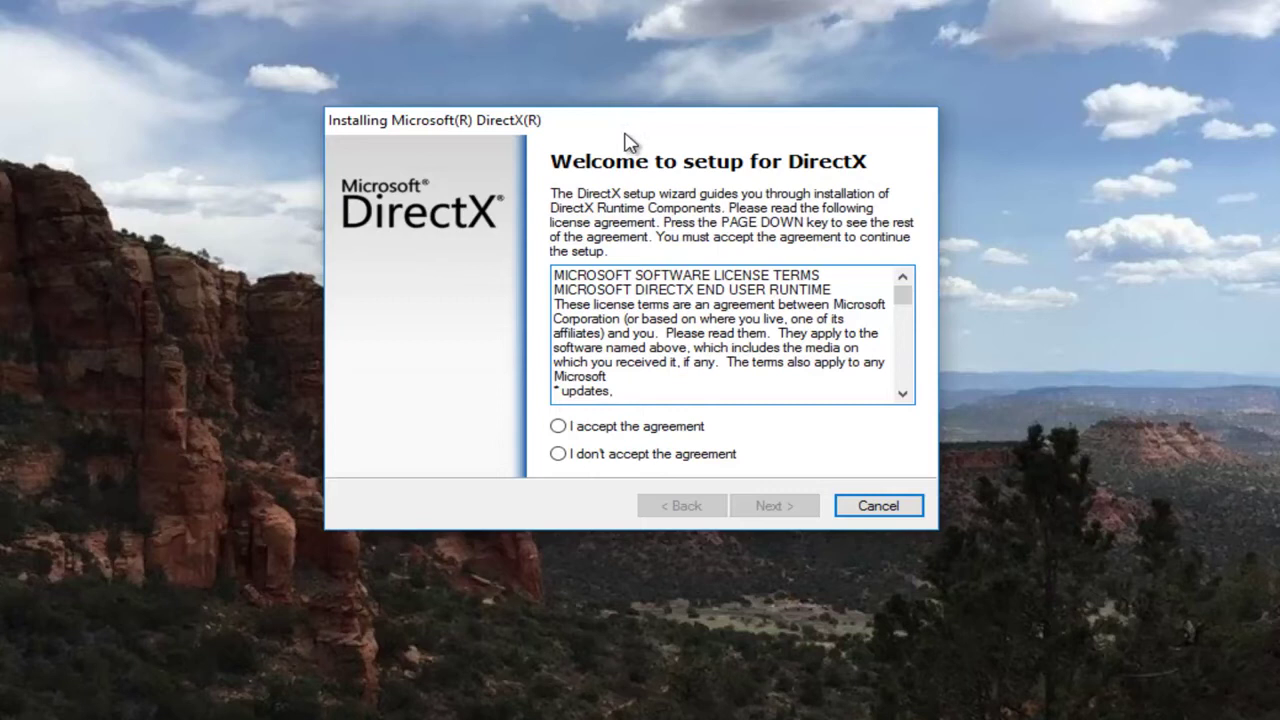
pyautogui.click(559, 427)
pyautogui.scroll(-1, 732, 364)
pyautogui.scroll(-1, 727, 345)
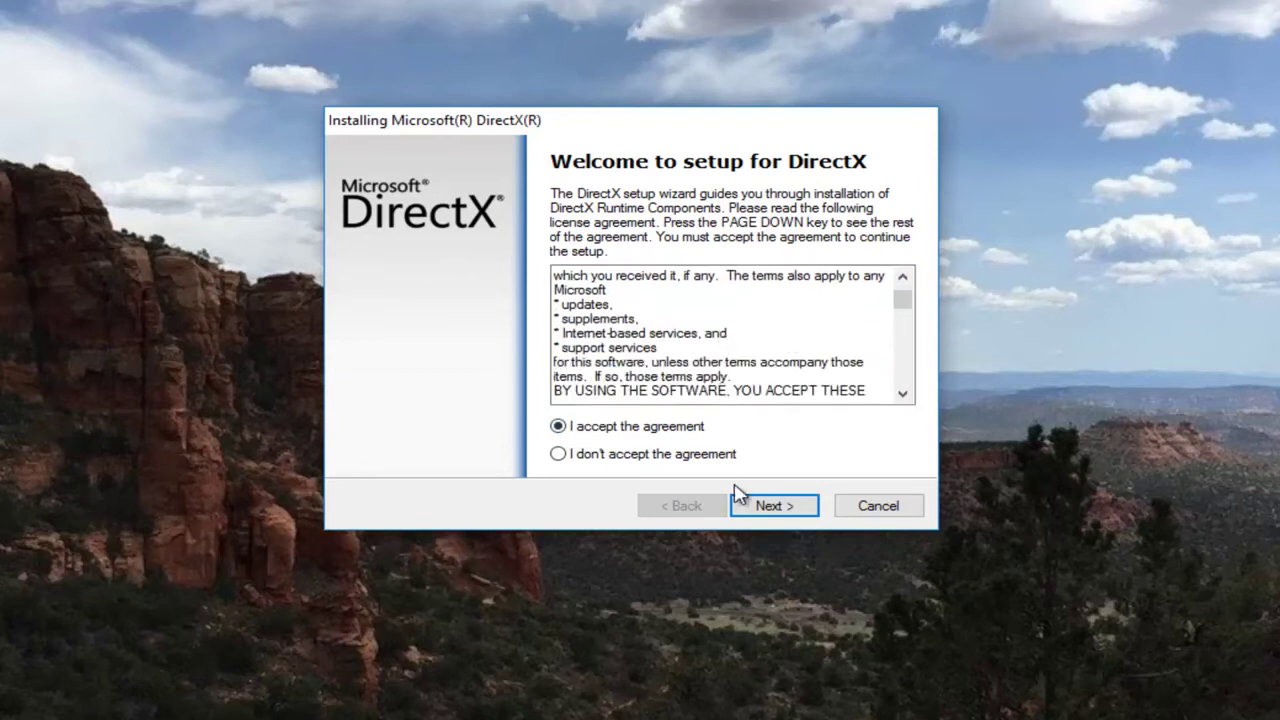
pyautogui.click(765, 507)
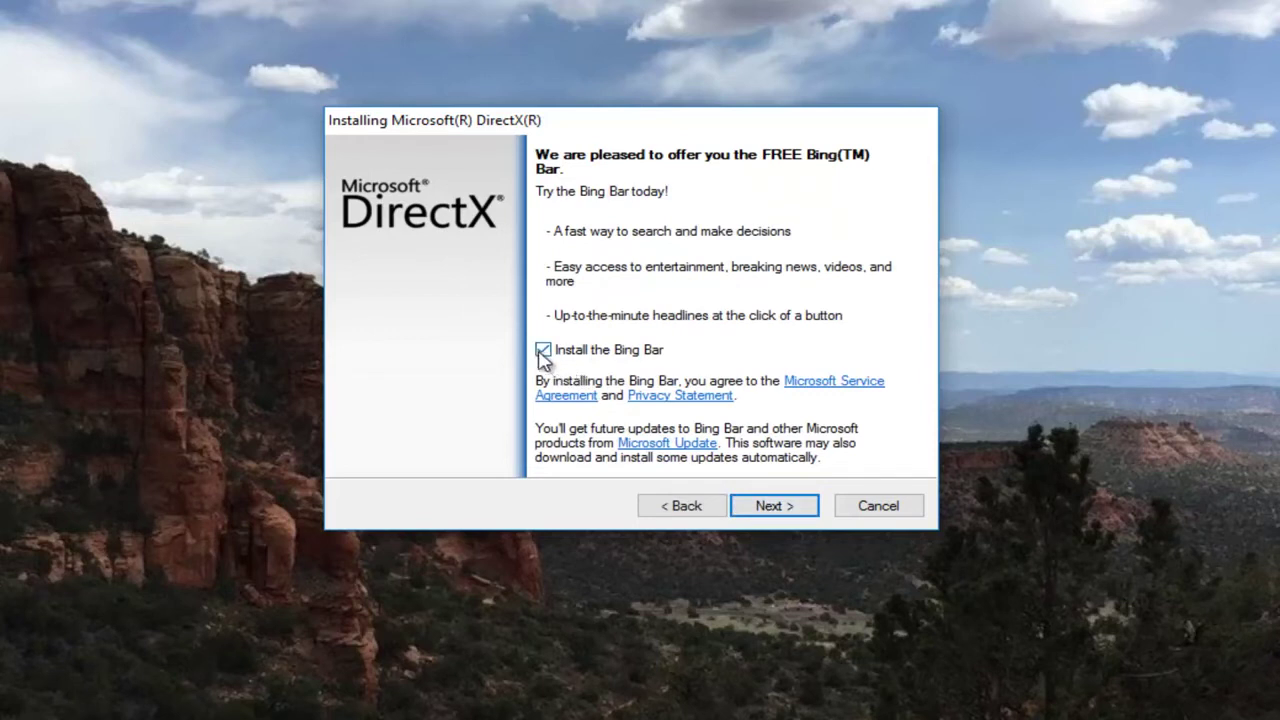
pyautogui.click(543, 352)
pyautogui.click(765, 508)
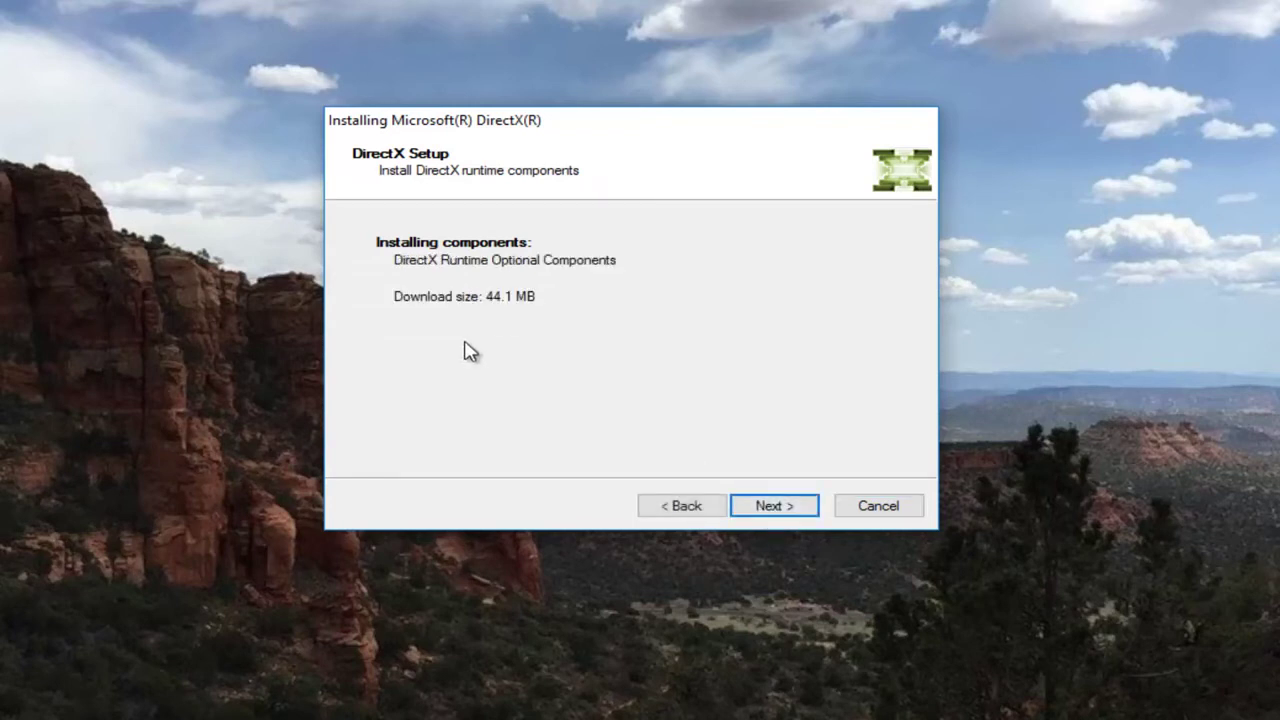
# - Start installing the 44.1 MB DirectX Runtime Optional Components
pyautogui.click(769, 516)
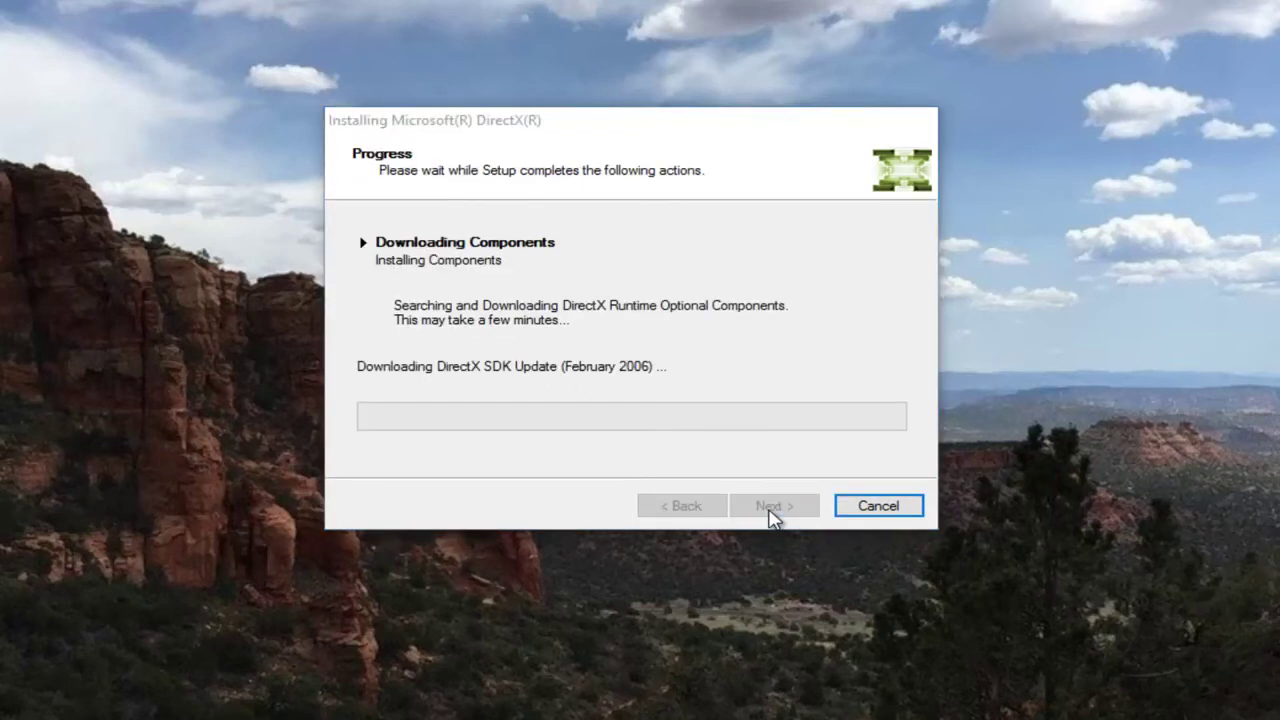